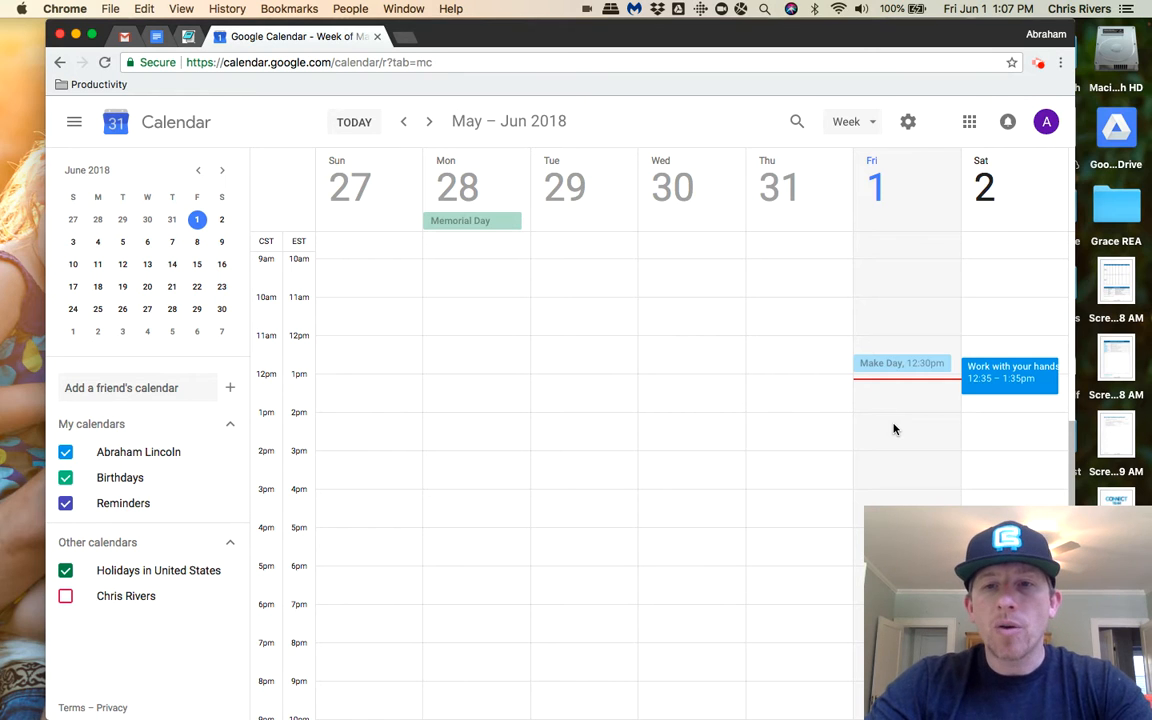
- Create an event titled "Review" on Friday, June 1, 2018 at 2:00pm and open its full event details
{"action": "left_click", "coordinate": [894, 426]}
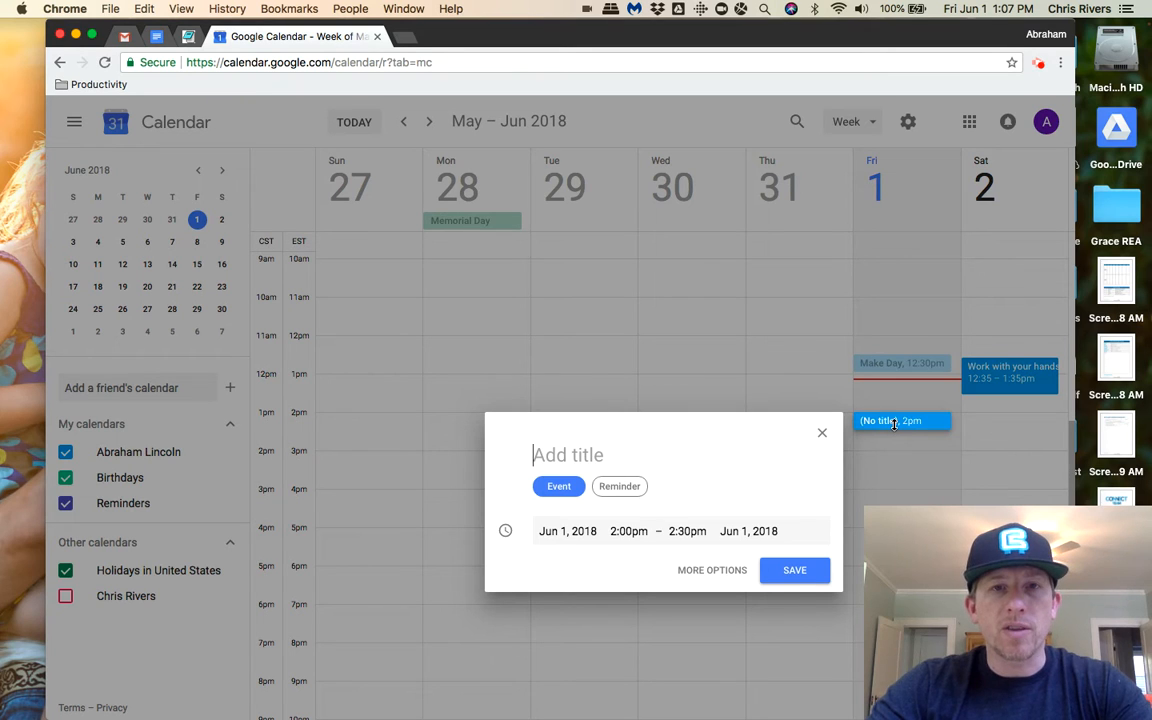
{"action": "type", "text": "Review"}
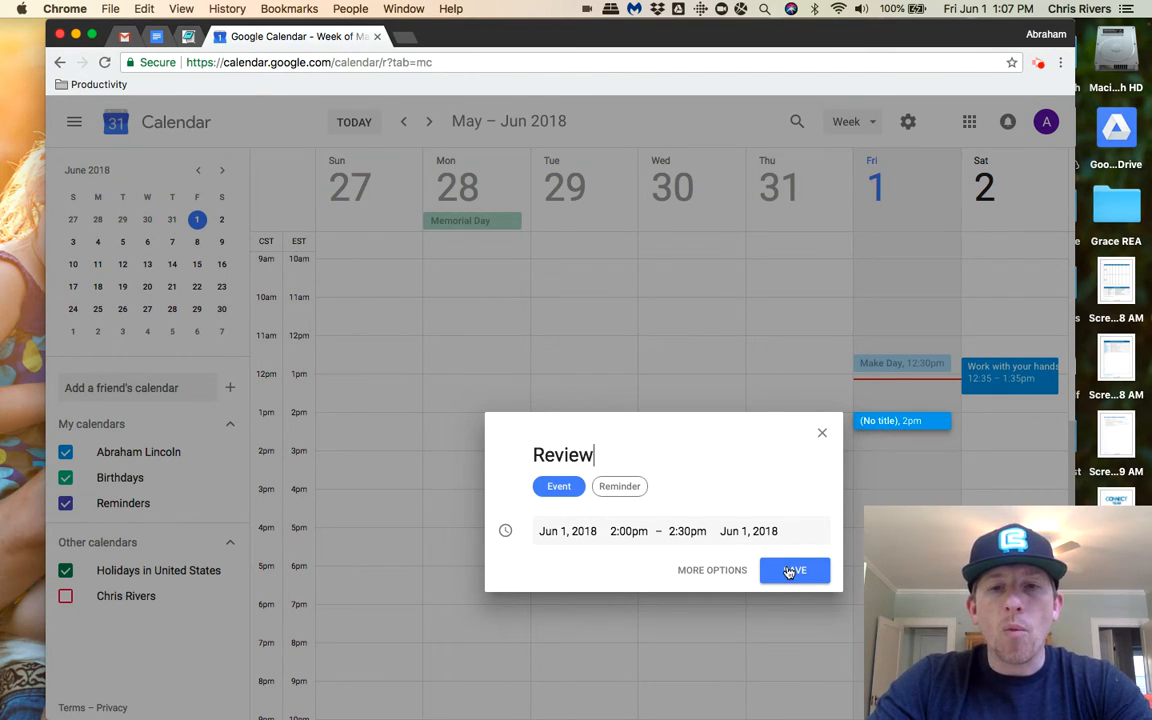
{"action": "left_click", "coordinate": [733, 572]}
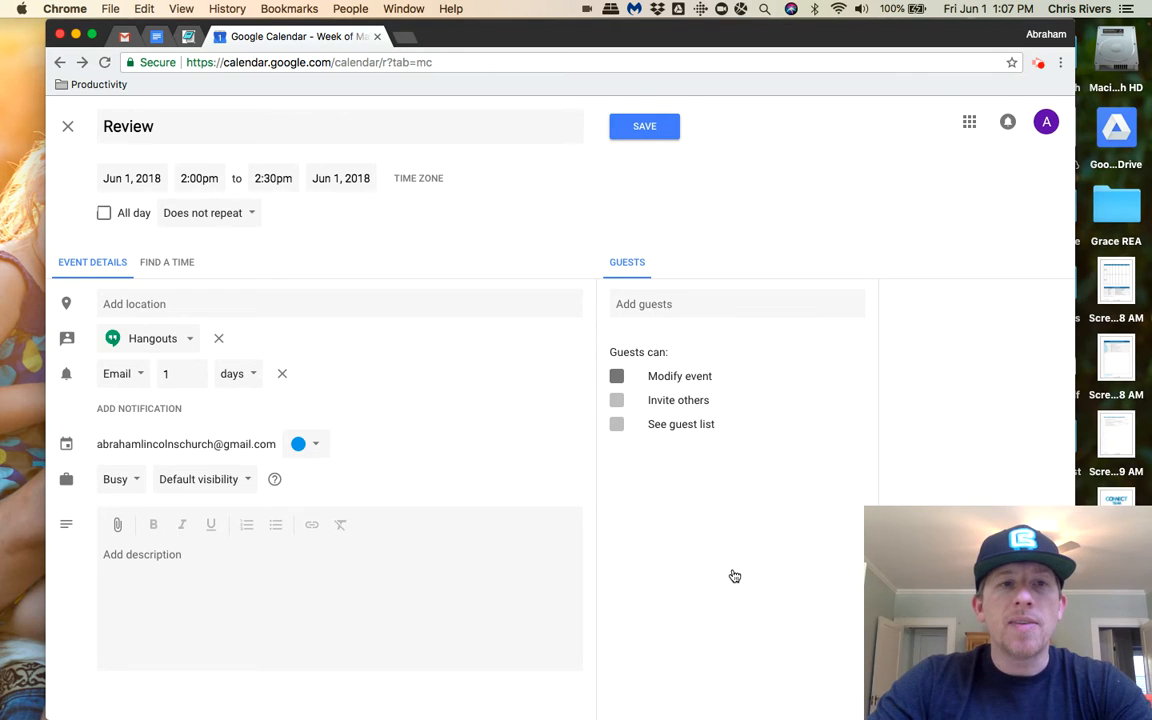
- Remove the Hangouts conferencing from the Review event and bring up the suggested guests
{"action": "left_click", "coordinate": [176, 214]}
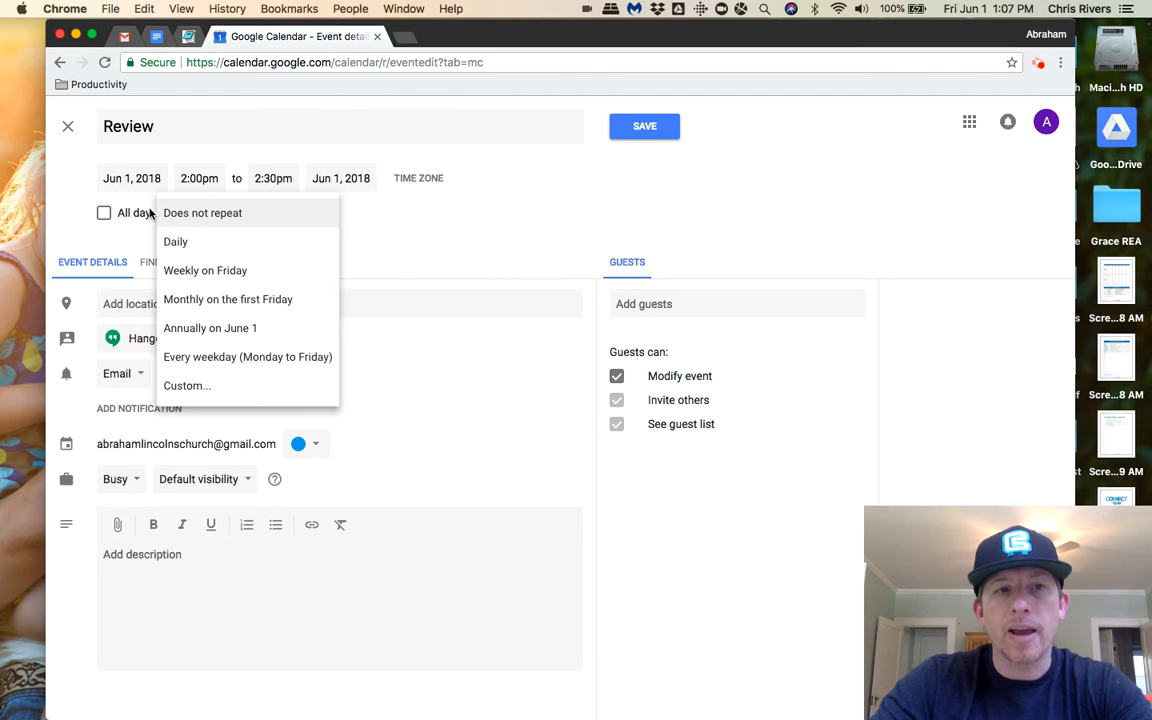
{"action": "left_click", "coordinate": [405, 197]}
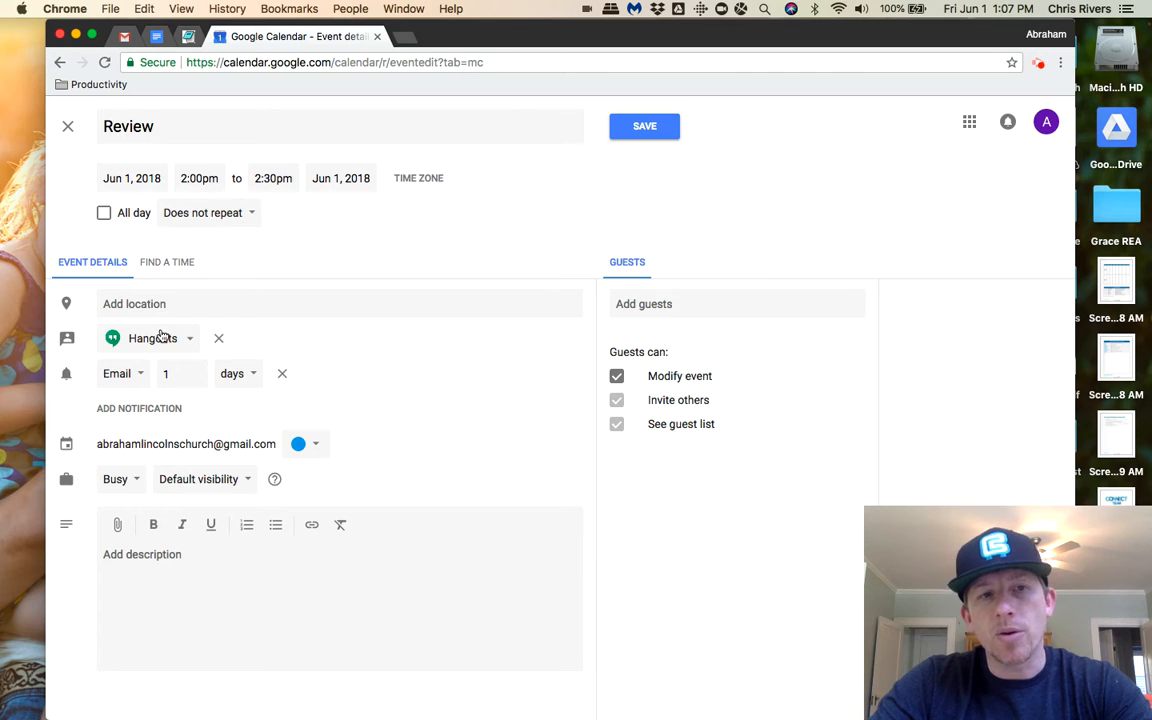
{"action": "left_click", "coordinate": [218, 339]}
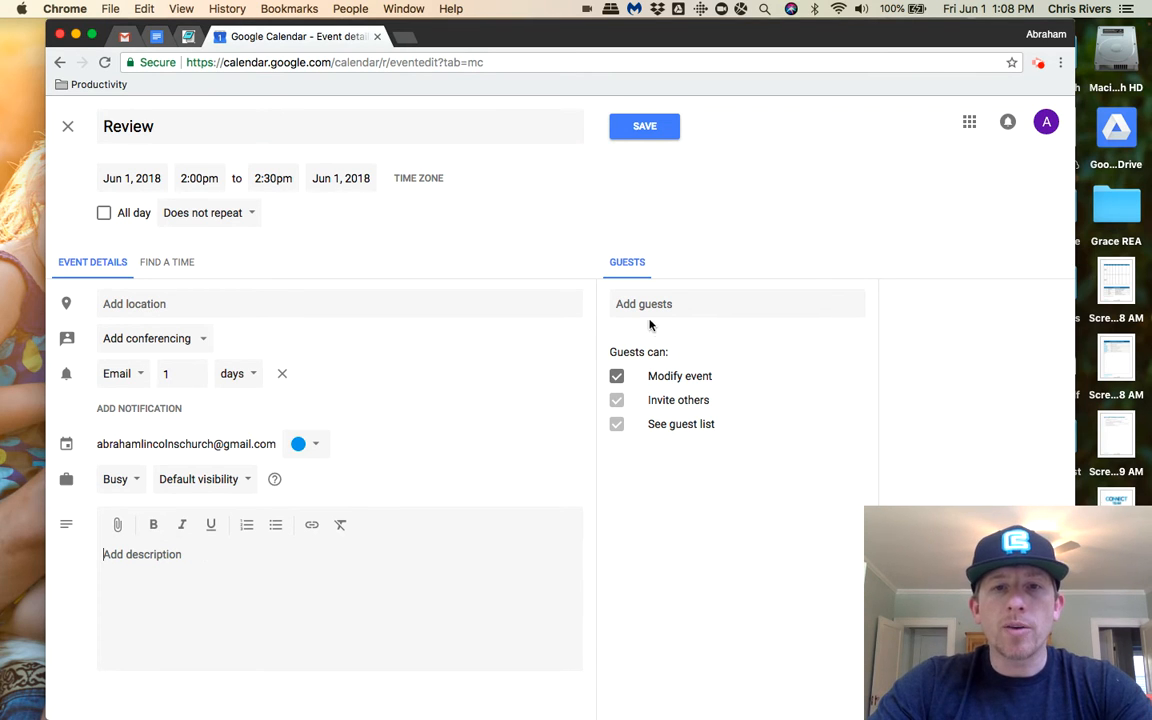
{"action": "left_click_drag", "start_coordinate": [622, 352], "coordinate": [674, 355]}
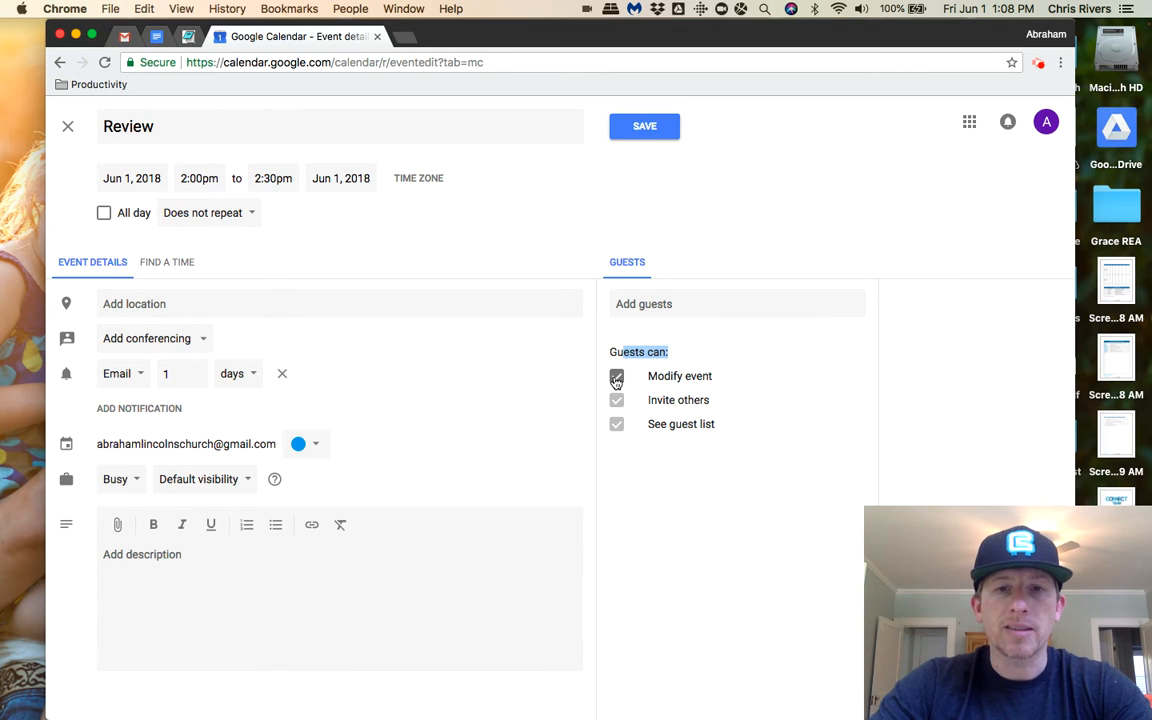
{"action": "left_click", "coordinate": [650, 303]}
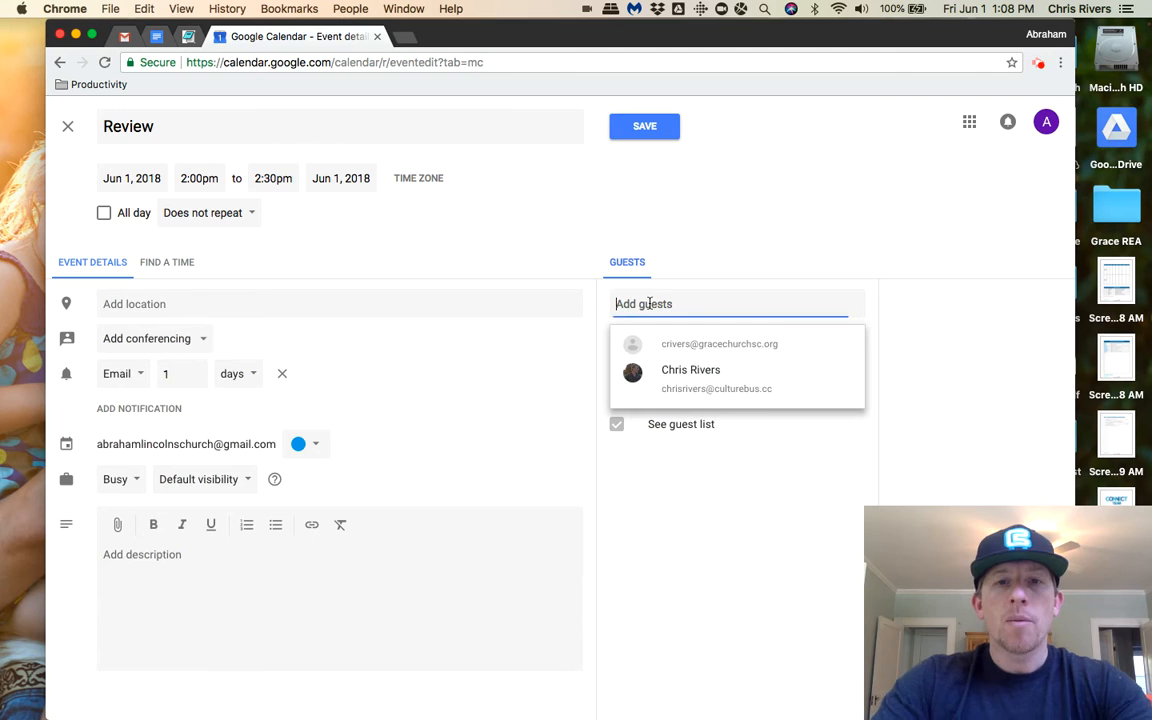
{"action": "type", "text": "david"}
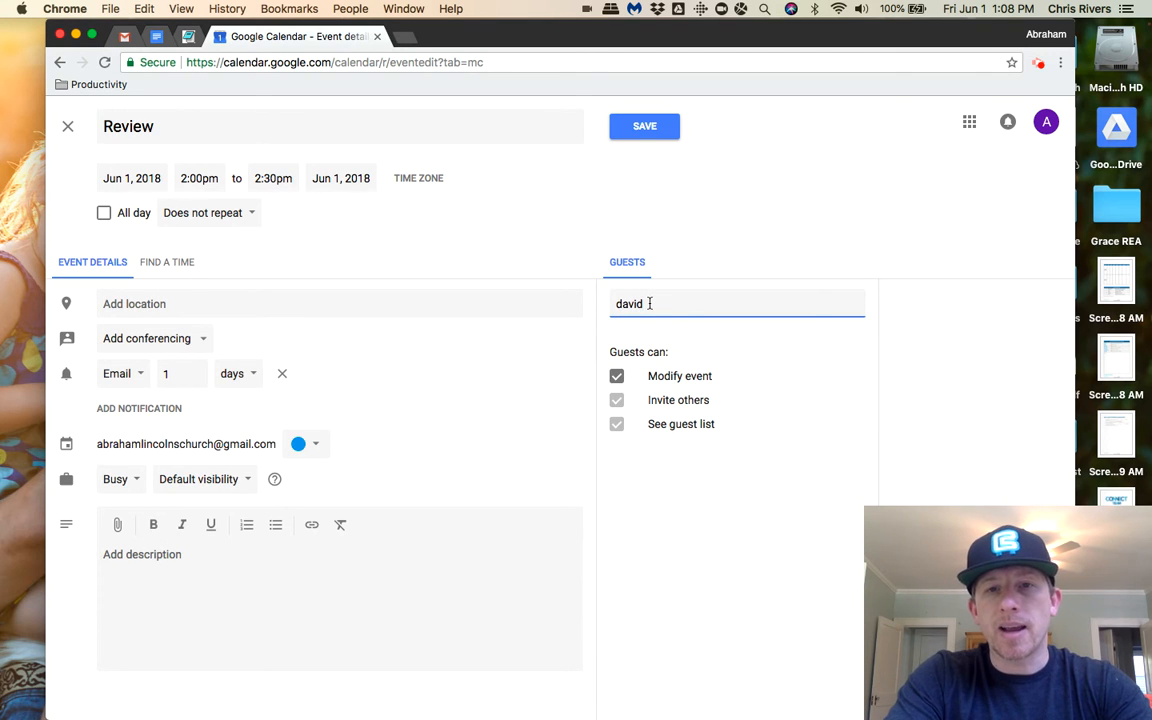
{"action": "key", "text": "BackSpace"}
{"action": "key", "text": "BackSpace"}
{"action": "key", "text": "BackSpace"}
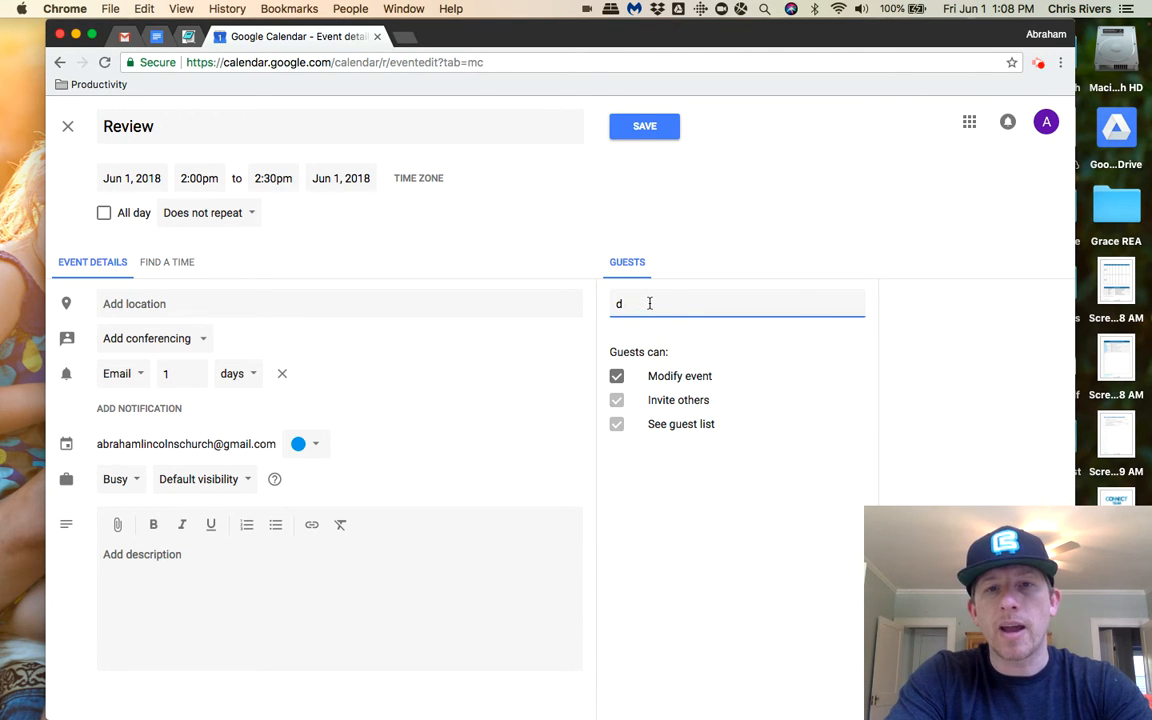
{"action": "key", "text": "BackSpace"}
{"action": "type", "text": "dd"}
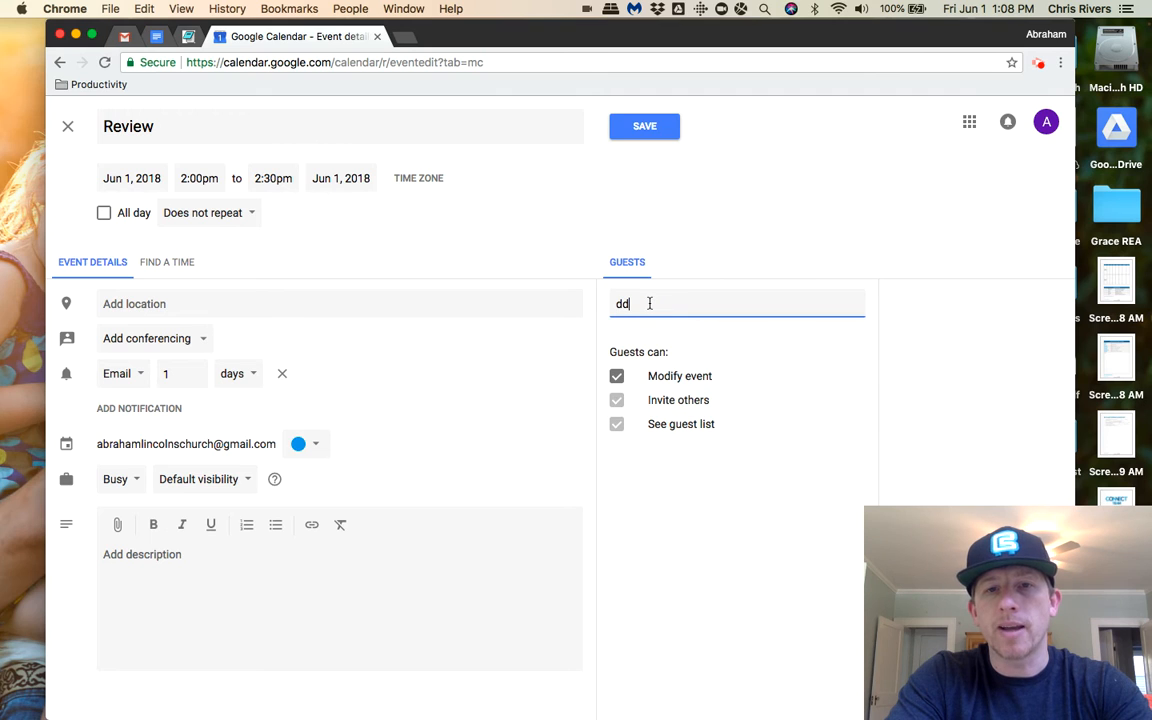
{"action": "type", "text": "slk"}
{"action": "key", "text": "BackSpace"}
{"action": "key", "text": "BackSpace"}
{"action": "key", "text": "BackSpace"}
{"action": "key", "text": "BackSpace"}
{"action": "key", "text": "BackSpace"}
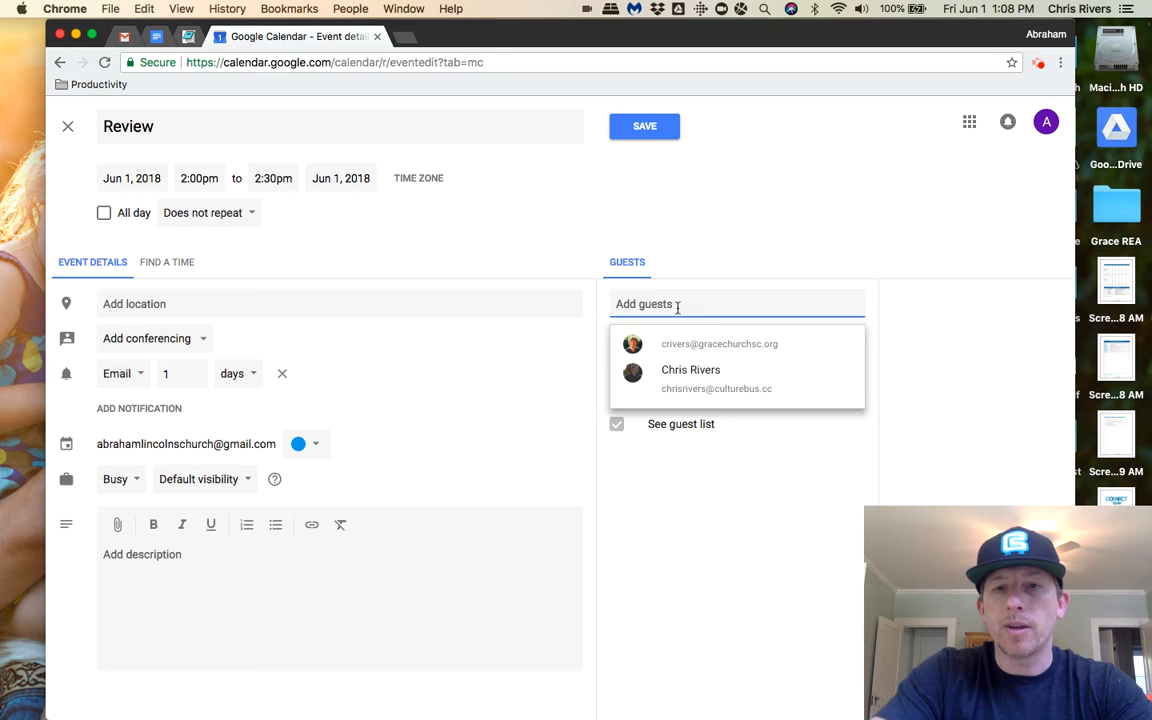
- Add the second suggested contact as a guest and compare both calendars for availability on June 1
{"action": "left_click", "coordinate": [710, 393]}
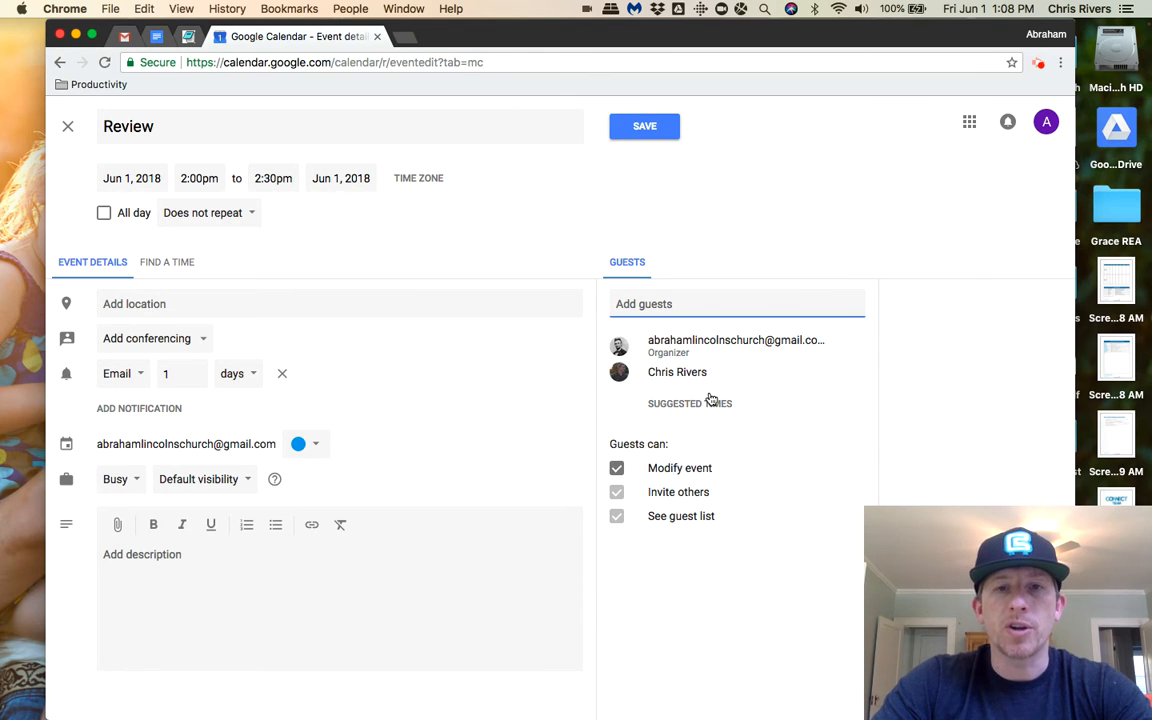
{"action": "left_click", "coordinate": [167, 263]}
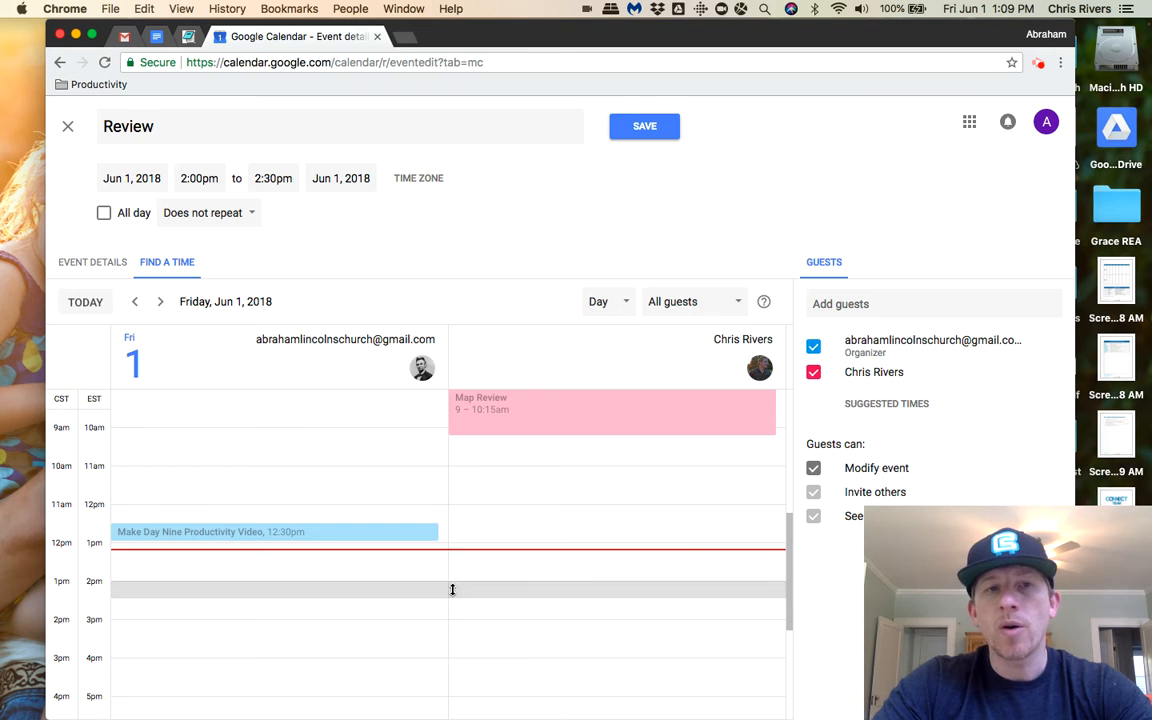
{"action": "left_click", "coordinate": [93, 264]}
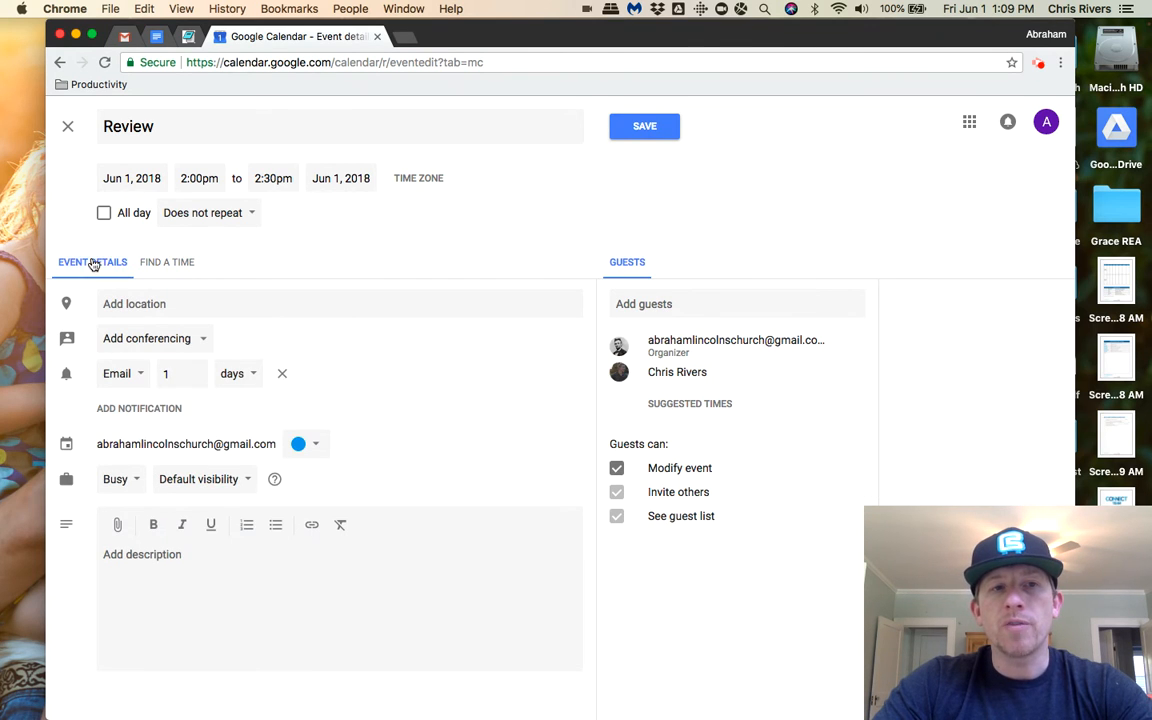
- Write the event description: "I want meet [guest's first name] to review. I have couple questions for you."
{"action": "left_click", "coordinate": [251, 553]}
{"action": "type", "text": "I want tmeet Chris to review"}
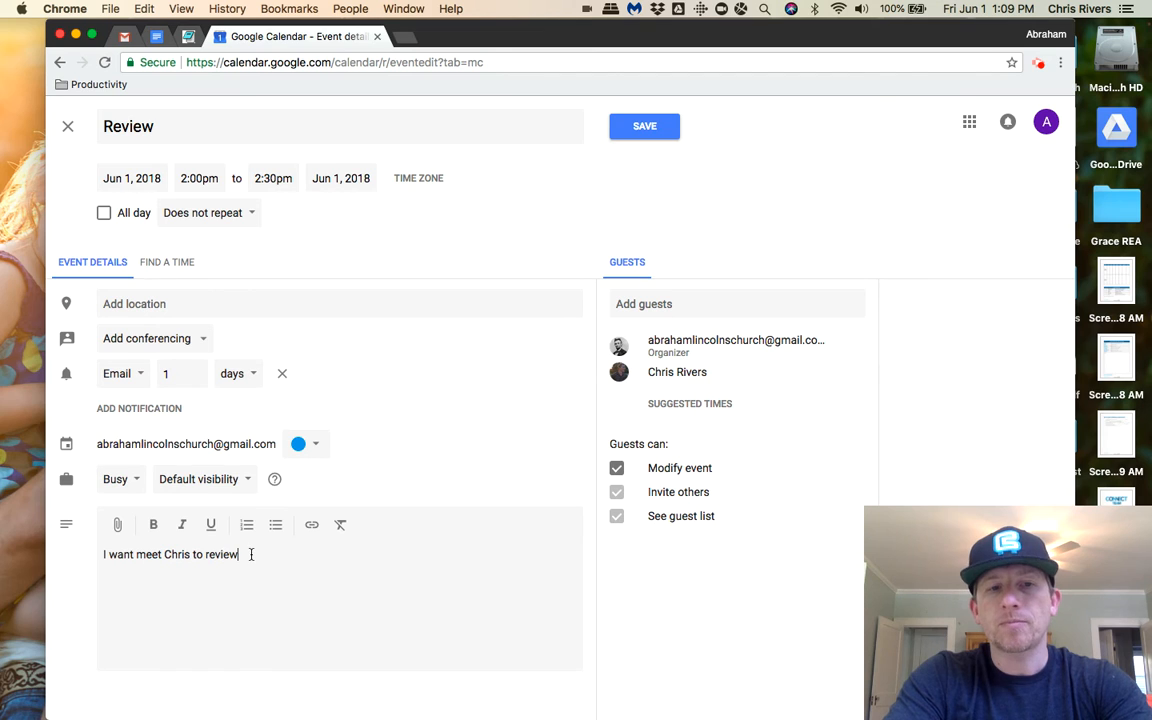
{"action": "type", "text": ". I have could"}
{"action": "key", "text": "BackSpace"}
{"action": "key", "text": "BackSpace"}
{"action": "key", "text": "BackSpace"}
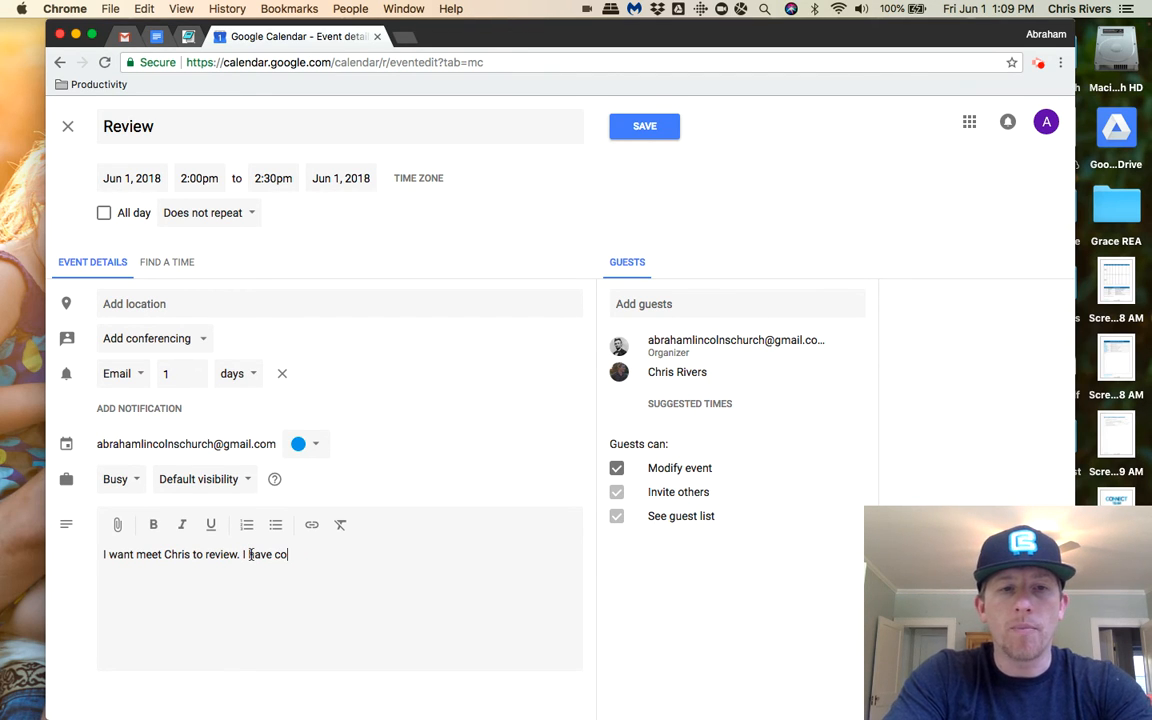
{"action": "type", "text": "uple "}
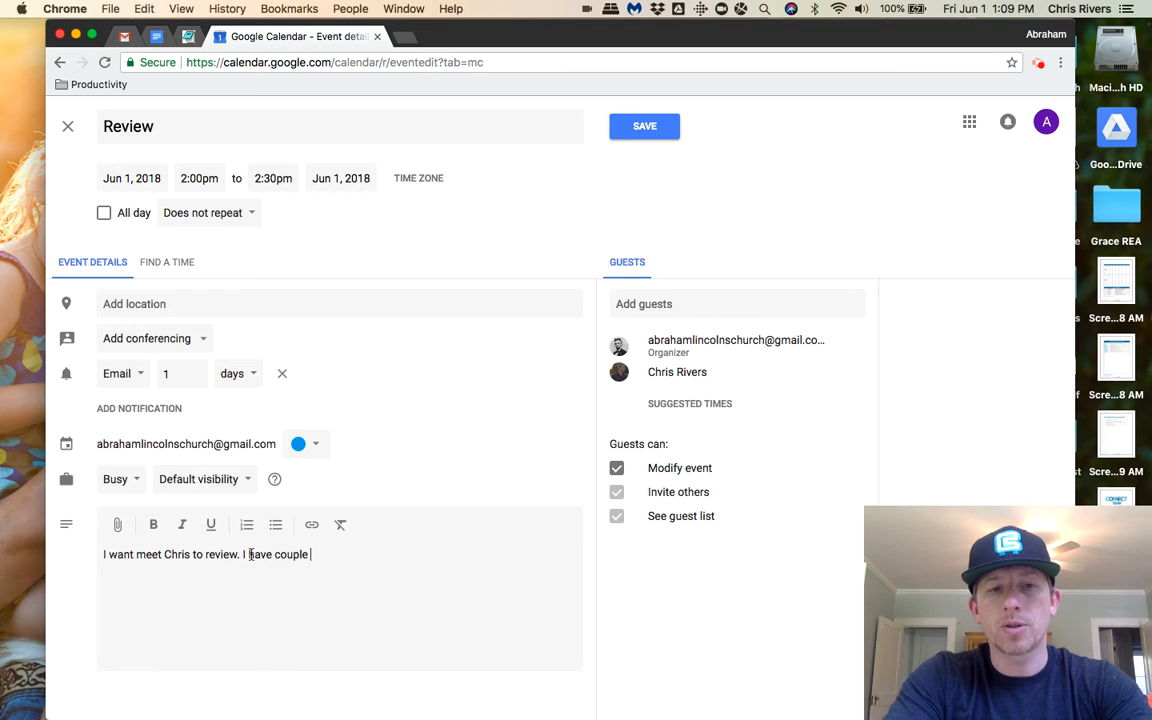
{"action": "type", "text": "questions for you."}
- Sign the description on a new line with the organizer's short first name
{"action": "key", "text": "Return"}
{"action": "type", "text": "Chris"}
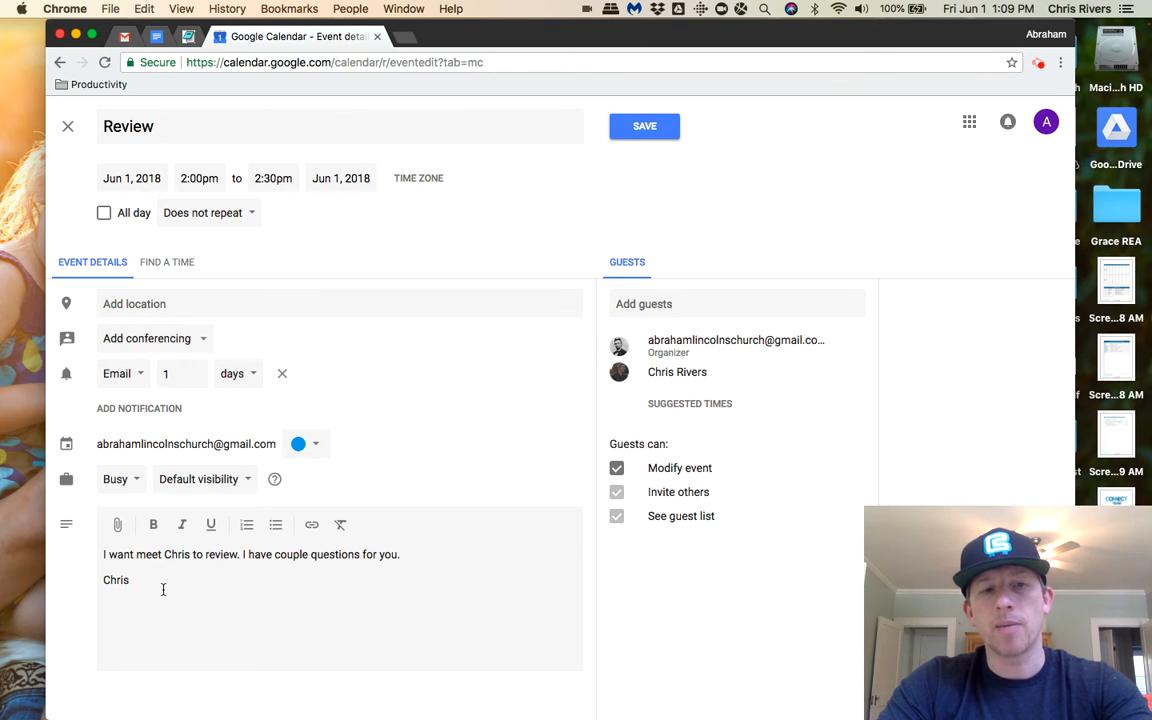
{"action": "key", "text": "BackSpace"}
{"action": "key", "text": "BackSpace"}
{"action": "key", "text": "BackSpace"}
{"action": "key", "text": "BackSpace"}
{"action": "key", "text": "BackSpace"}
{"action": "type", "text": "Abe"}
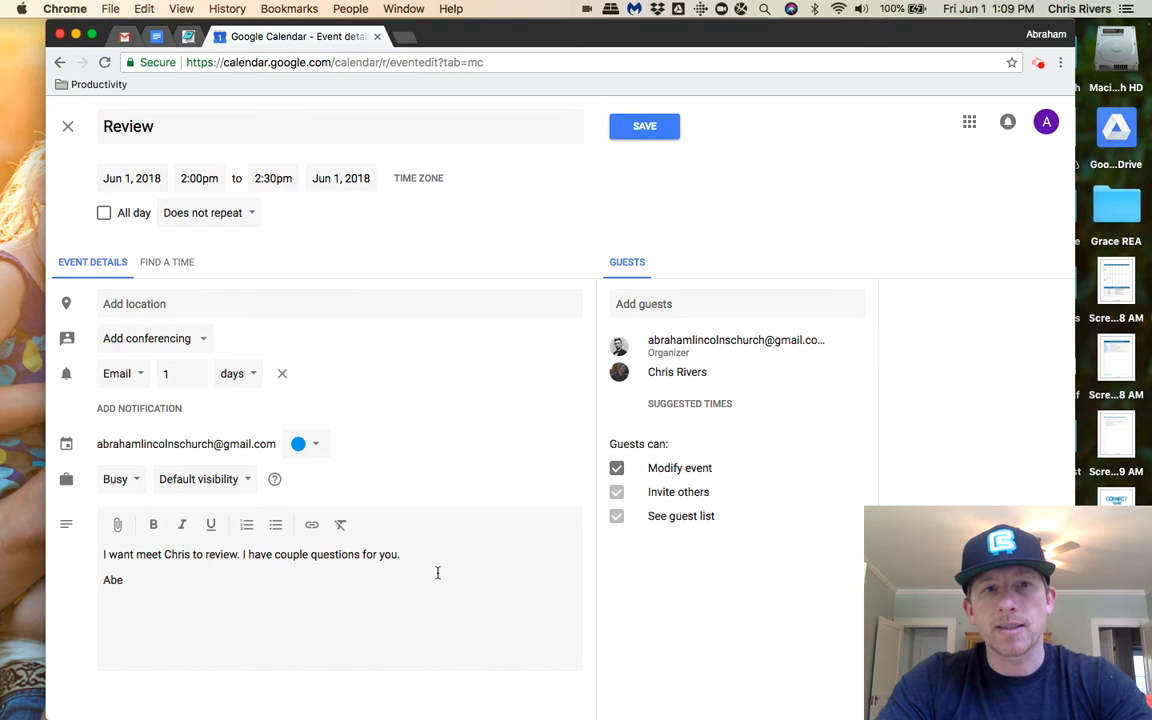
- Check the guests' availability once more and save the Review event, sending invitations to the guests
{"action": "left_click", "coordinate": [190, 267]}
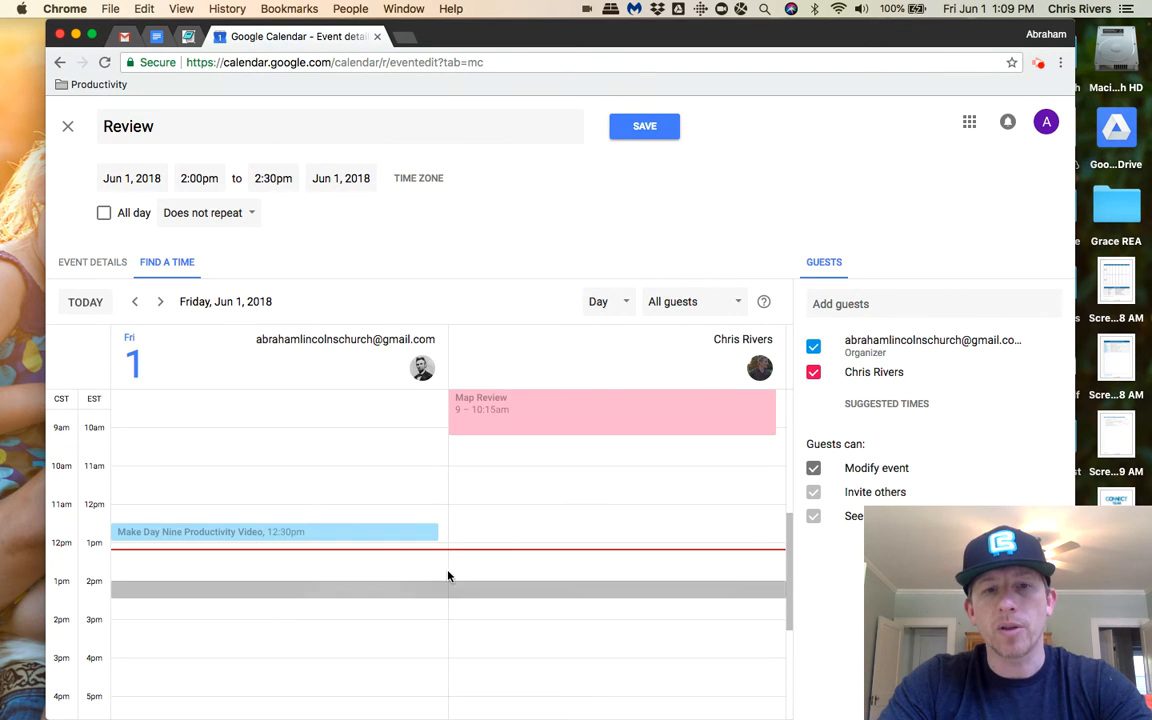
{"action": "left_click", "coordinate": [99, 263]}
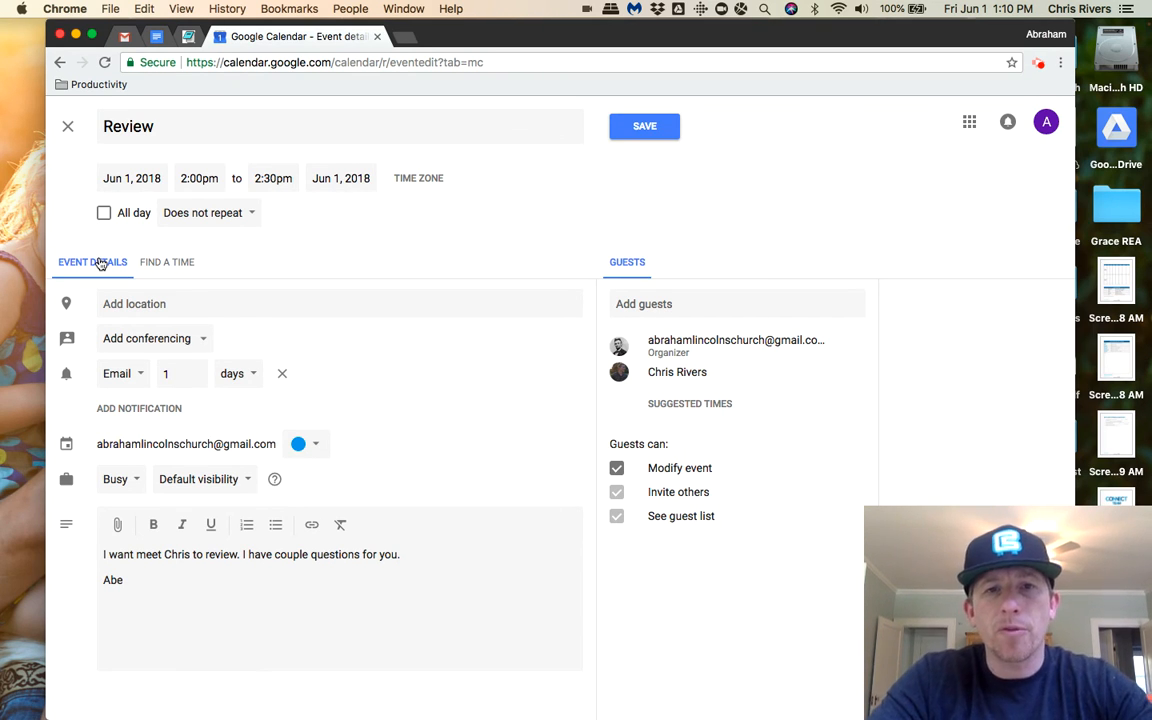
{"action": "left_click", "coordinate": [658, 126]}
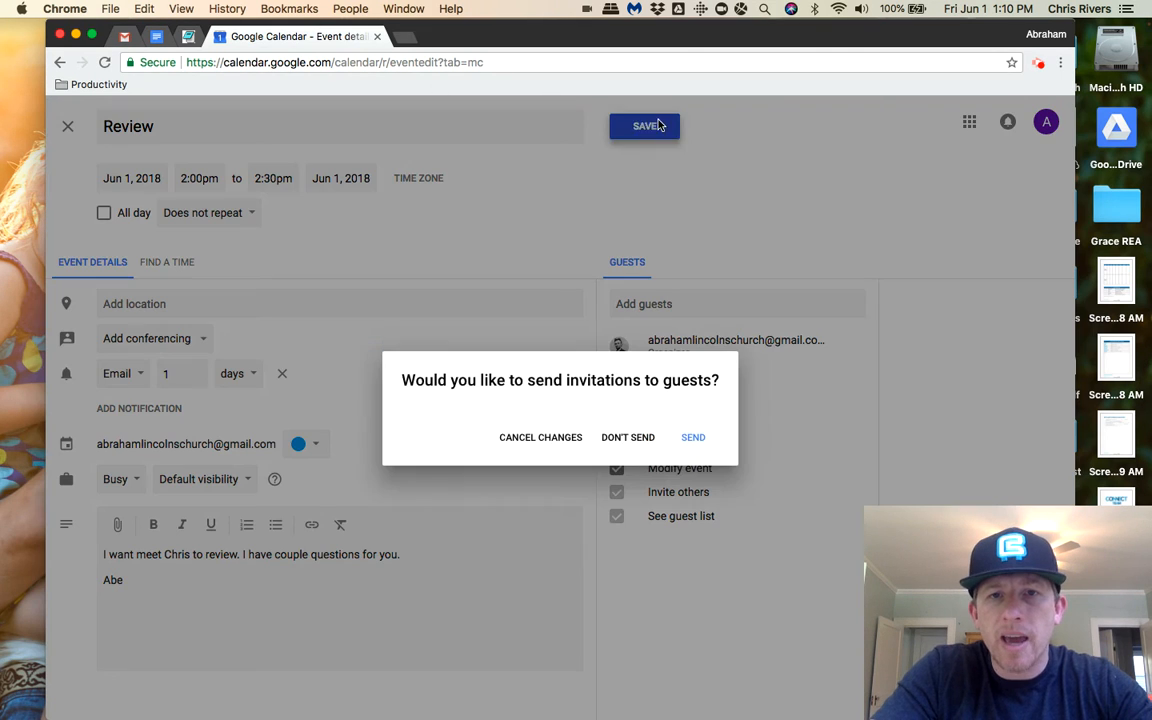
{"action": "left_click", "coordinate": [693, 440]}
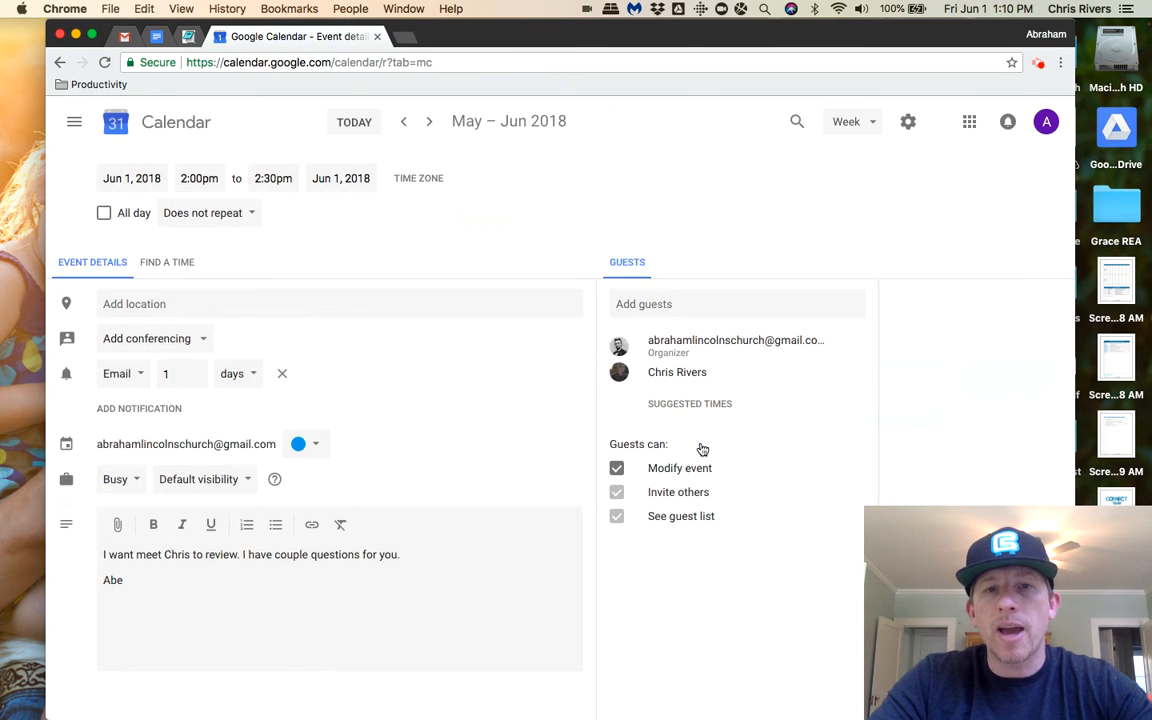